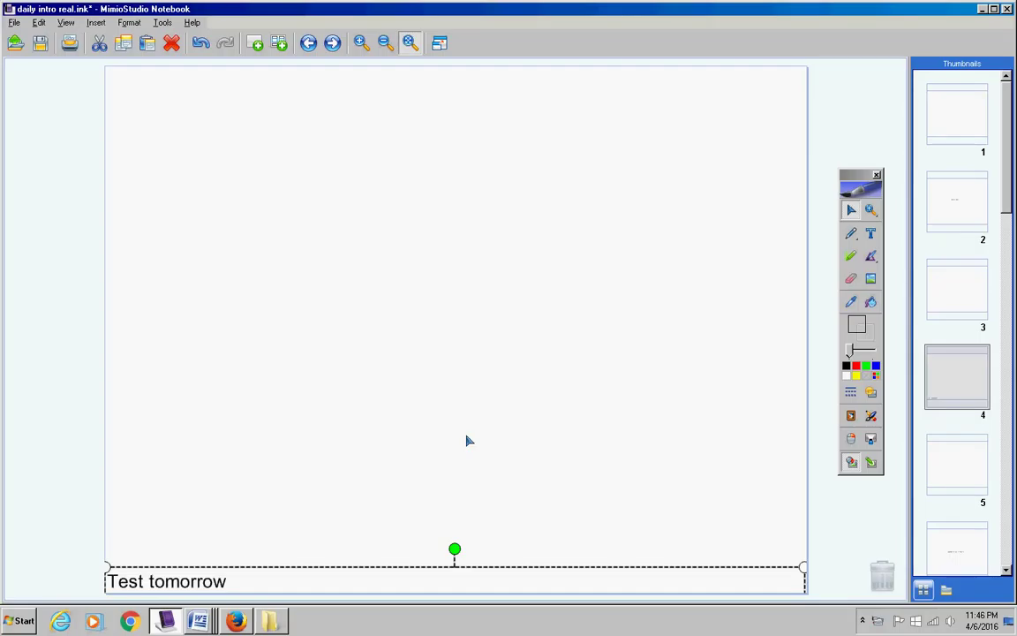
Step: Add the lines 'Nothing to turn in' and 'Incompletes' below Test tomorrow
key(Return)
key(Return)
text(Nothing to turn in)
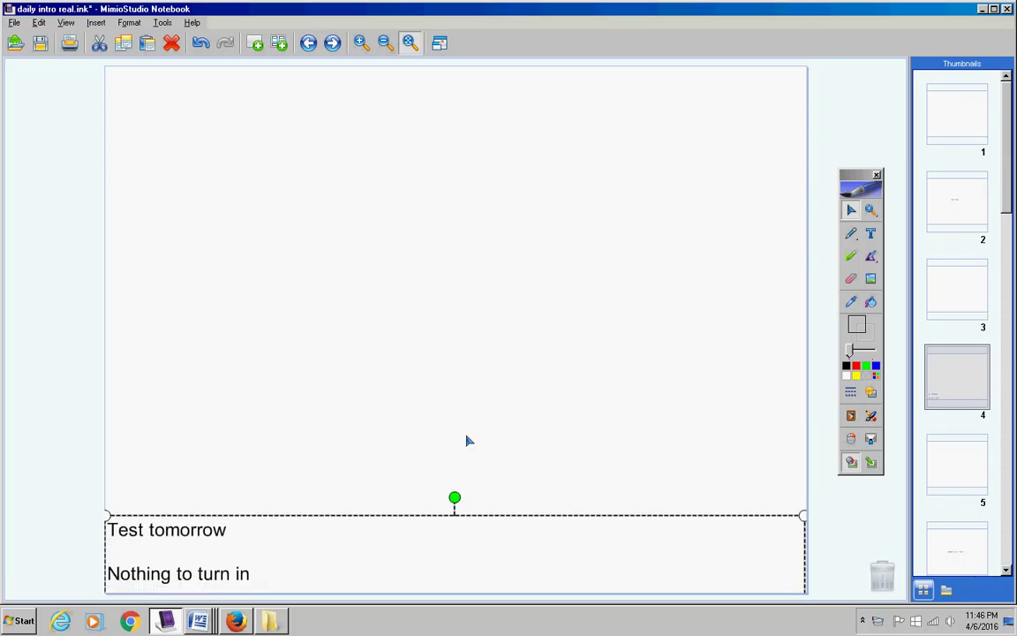
key(Return)
key(Return)
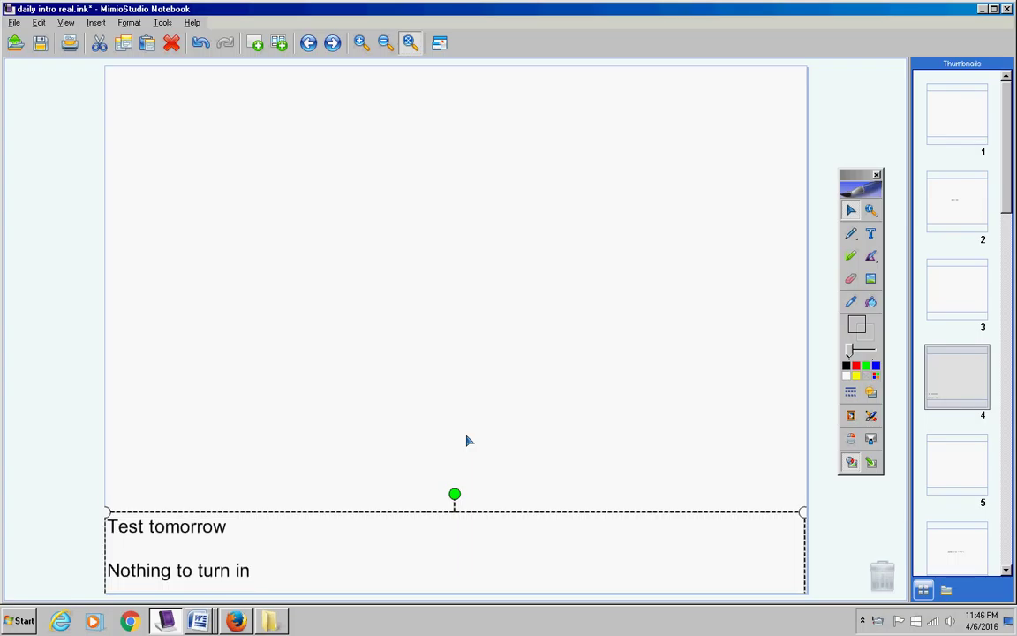
text(Incompletes)
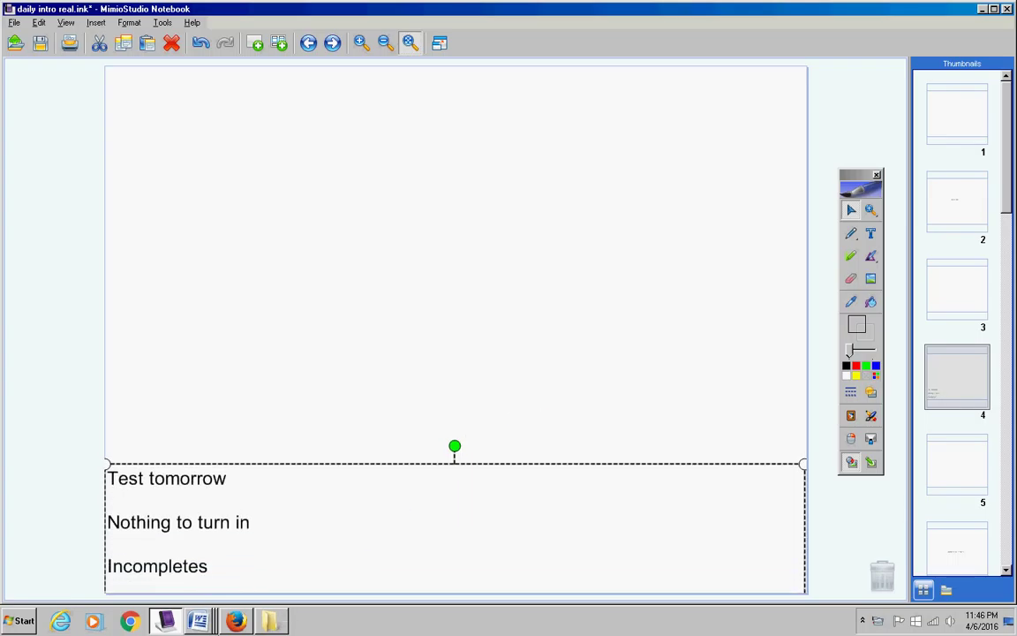
Step: Search the Documents folder for 'incompletes' to list the four matching files
mouse_move(225, 623)
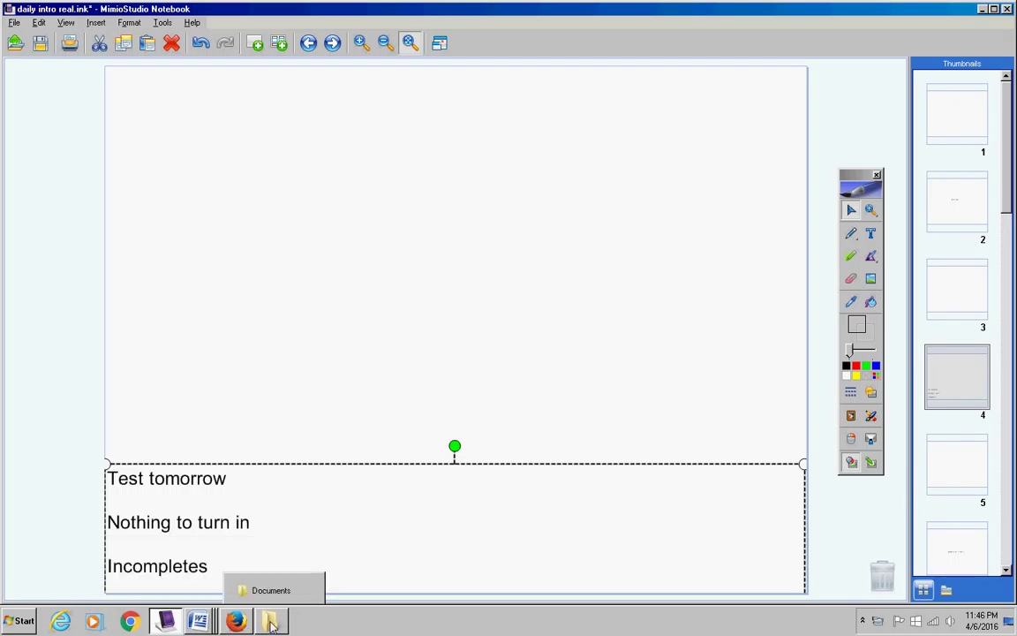
click(251, 583)
click(722, 125)
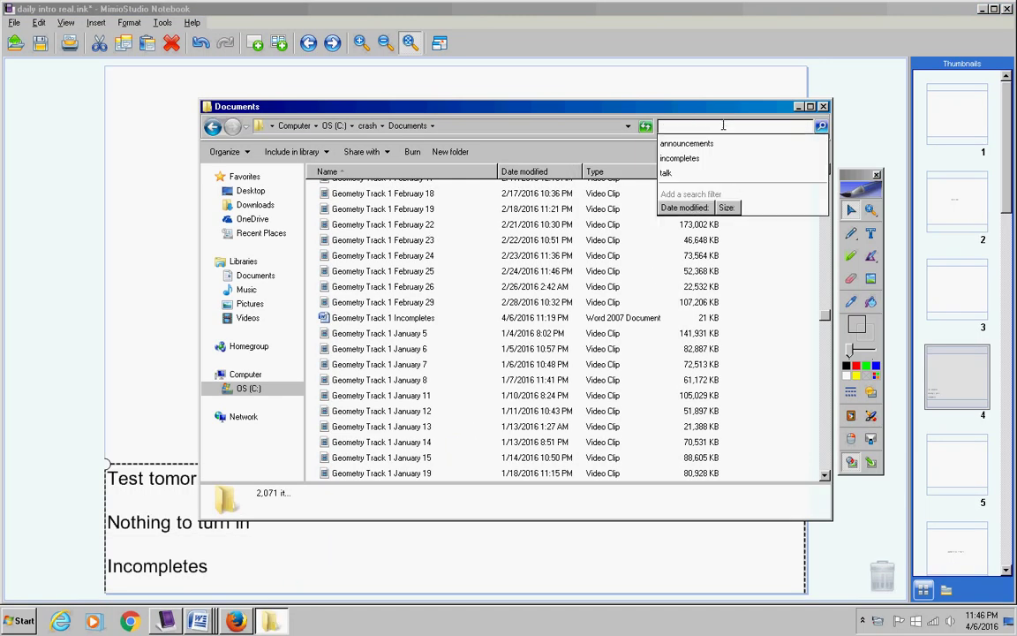
key(Down)
key(Down)
key(Return)
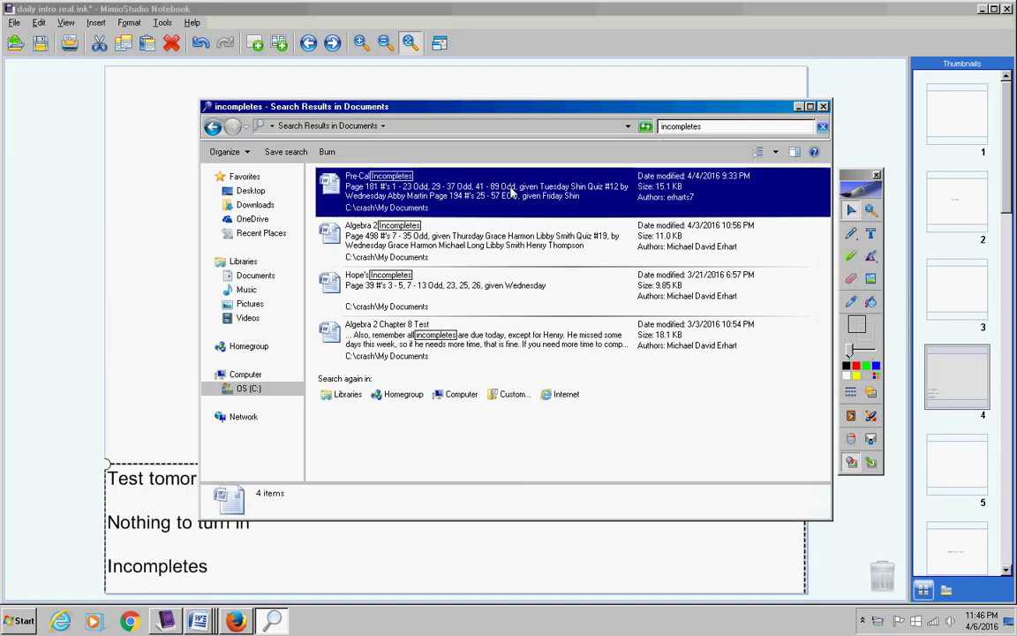
Step: Delete the Quiz #12 by Wednesday entry and its student from Pre-Cal Incompletes, and save
double_click(430, 220)
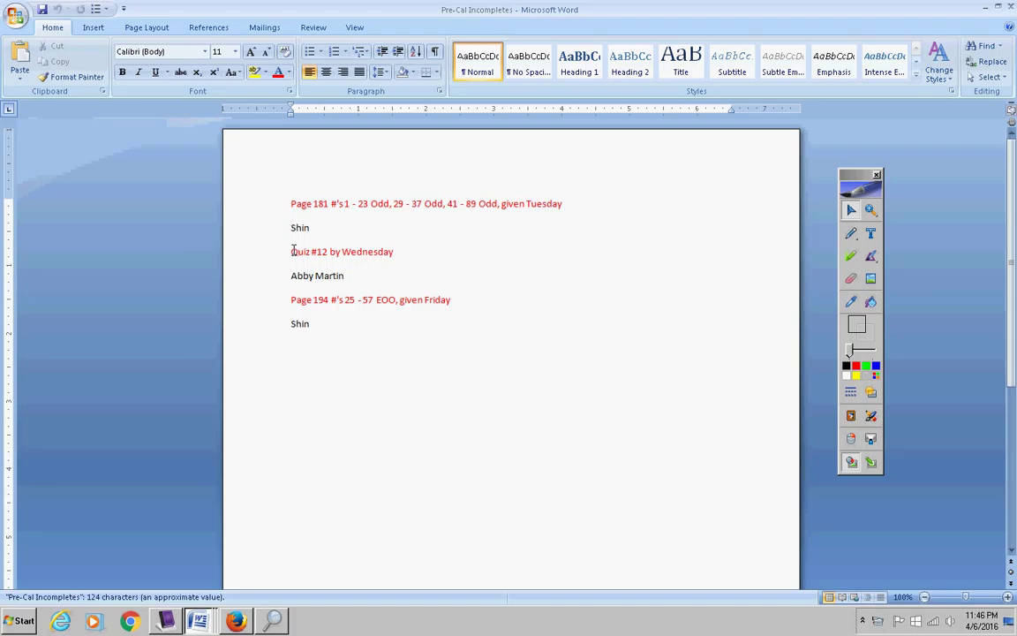
mouse_move(293, 251)
mouse_down()
mouse_move(353, 256)
mouse_move(390, 275)
mouse_up()
key(Delete)
key(Delete)
key(Delete)
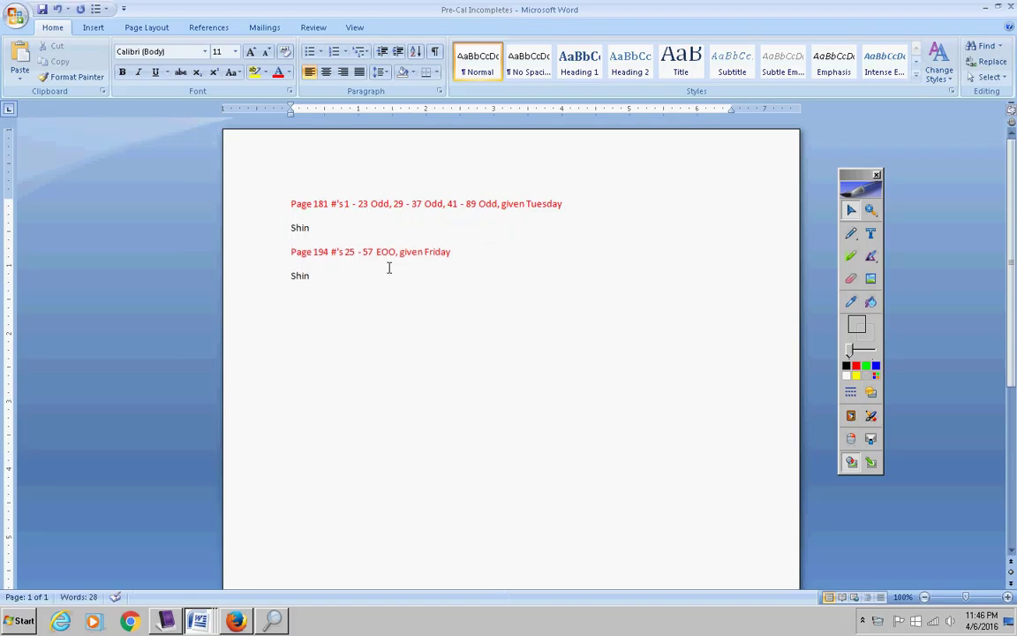
key(alt)
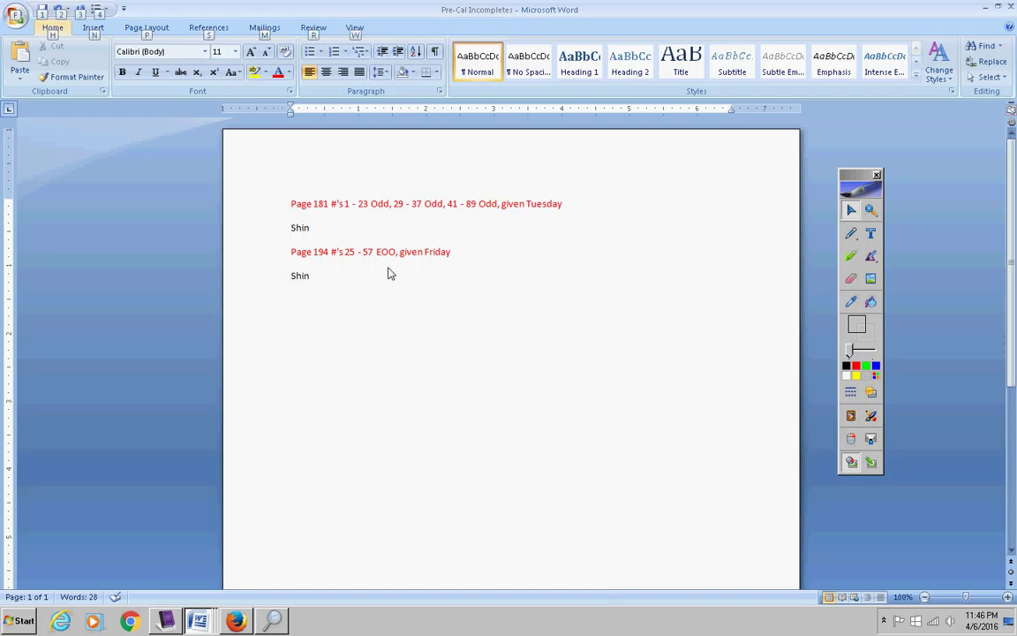
key(f)
key(s)
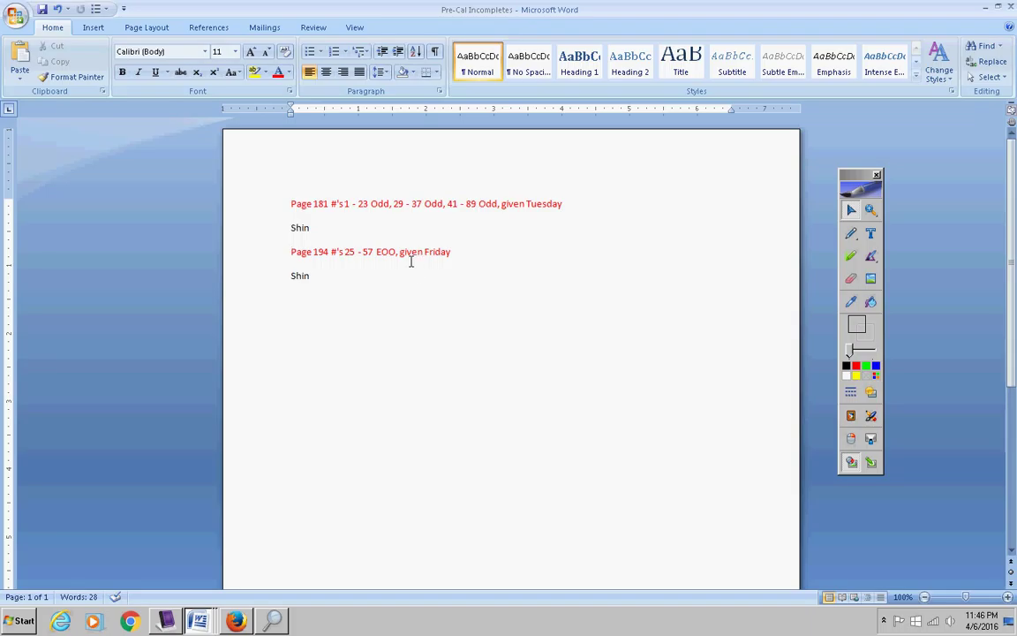
click(167, 623)
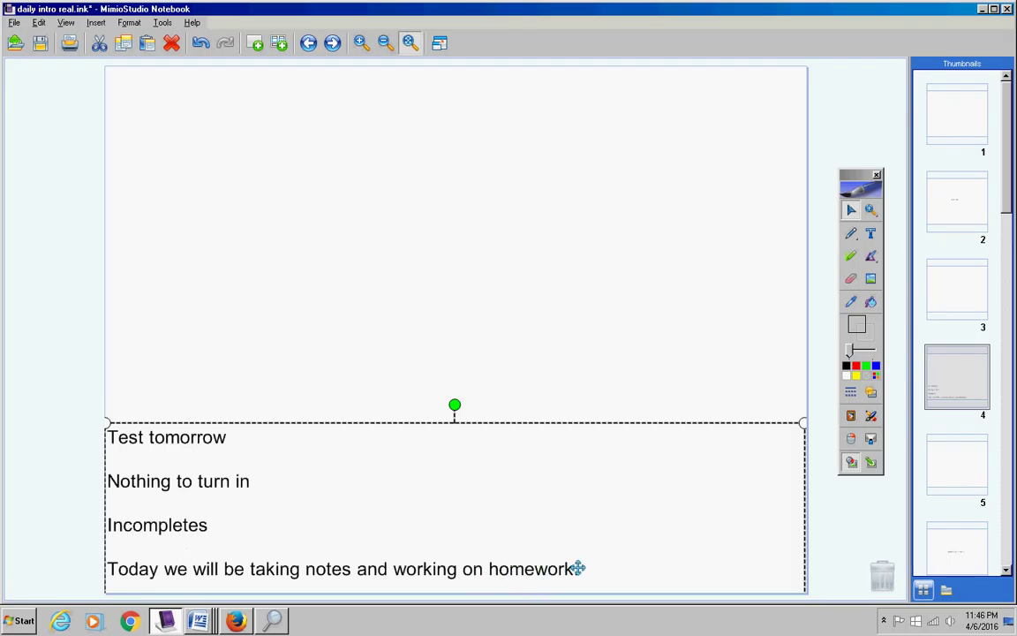
Step: Remove 'and working on homework' from the last line and end it with a period
double_click(594, 569)
key(BackSpace)
key(BackSpace)
key(BackSpace)
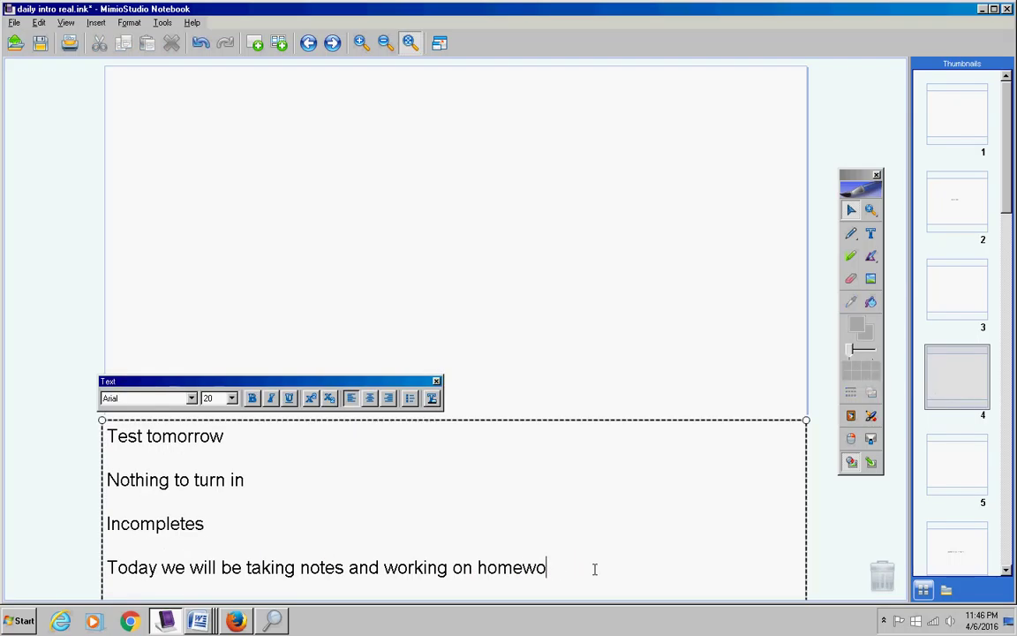
key(BackSpace)
key(BackSpace)
key(BackSpace)
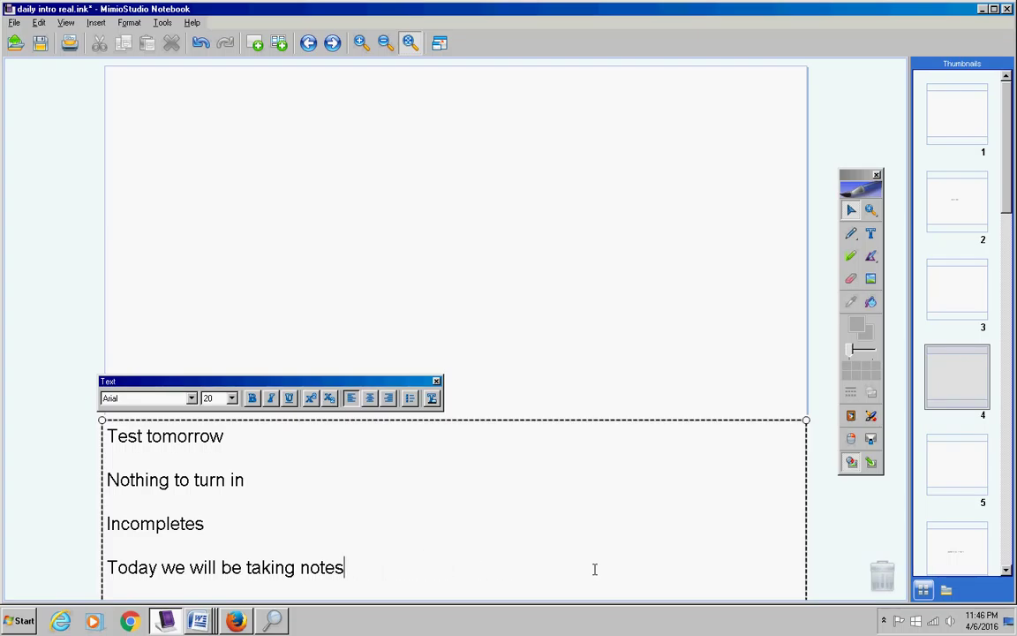
text(.)
click(44, 302)
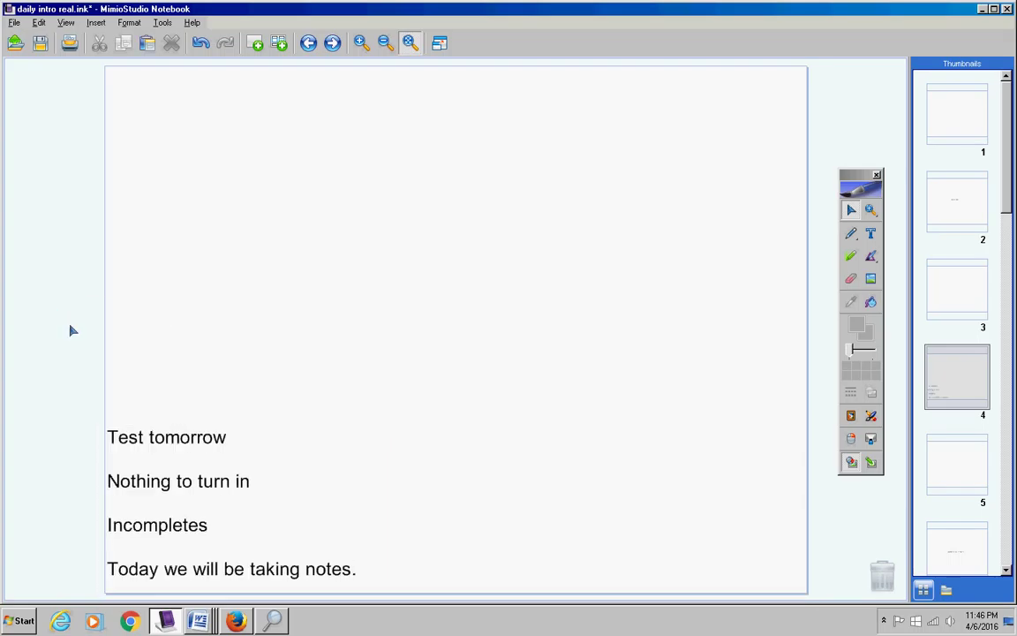
click(376, 549)
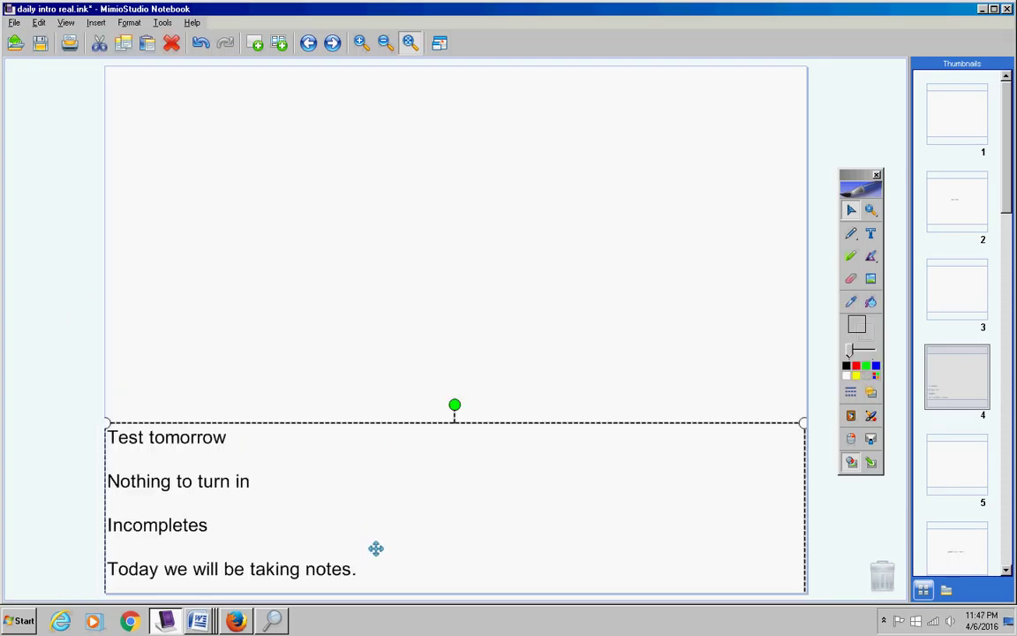
Step: Undo the trim so the last line again ends 'and working on homework'
click(31, 196)
click(201, 43)
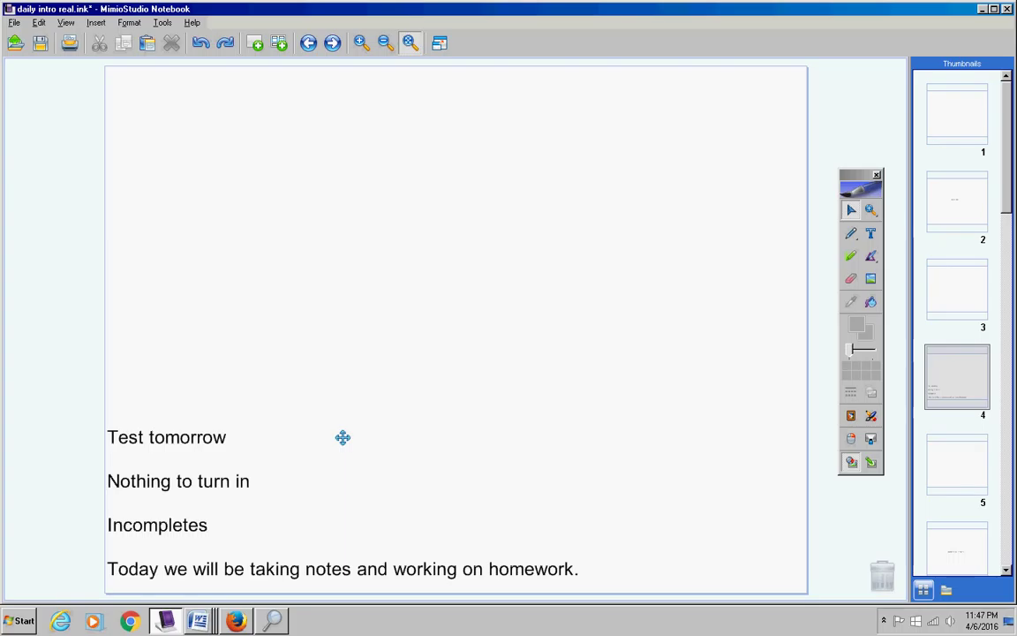
click(343, 437)
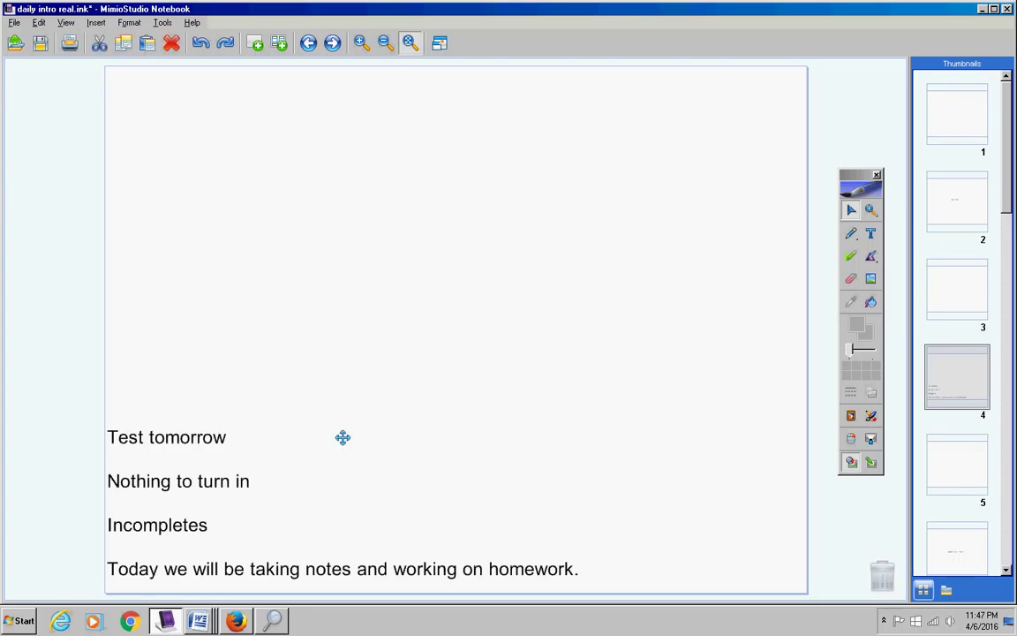
Step: Nudge the announcements box up until the April 7 Homework help video line fits
key(Up)
key(Up)
key(Up)
key(Up)
key(Up)
key(Up)
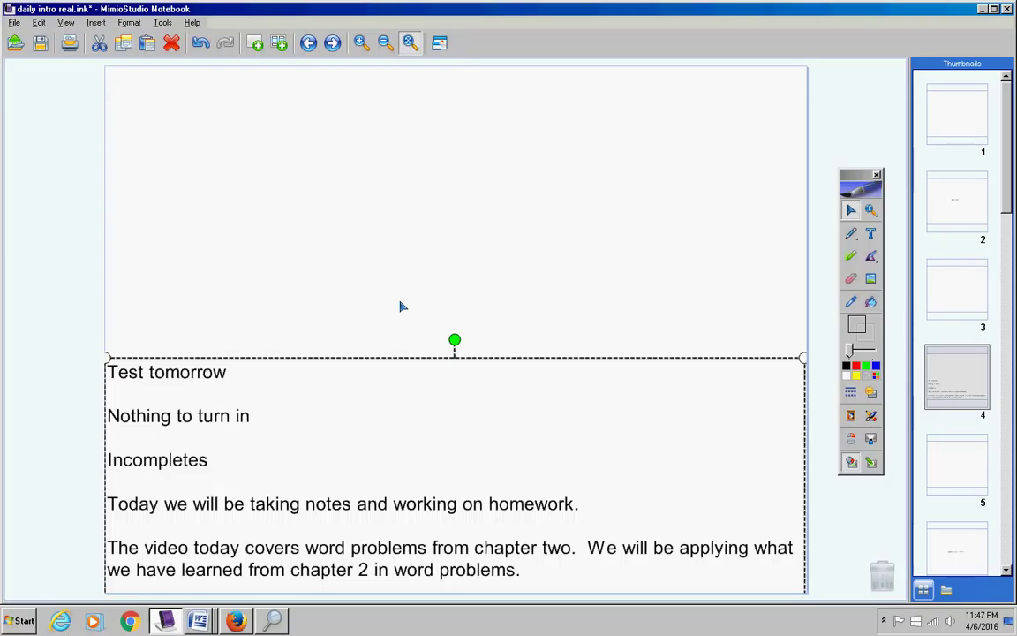
key(Up)
key(Up)
key(Up)
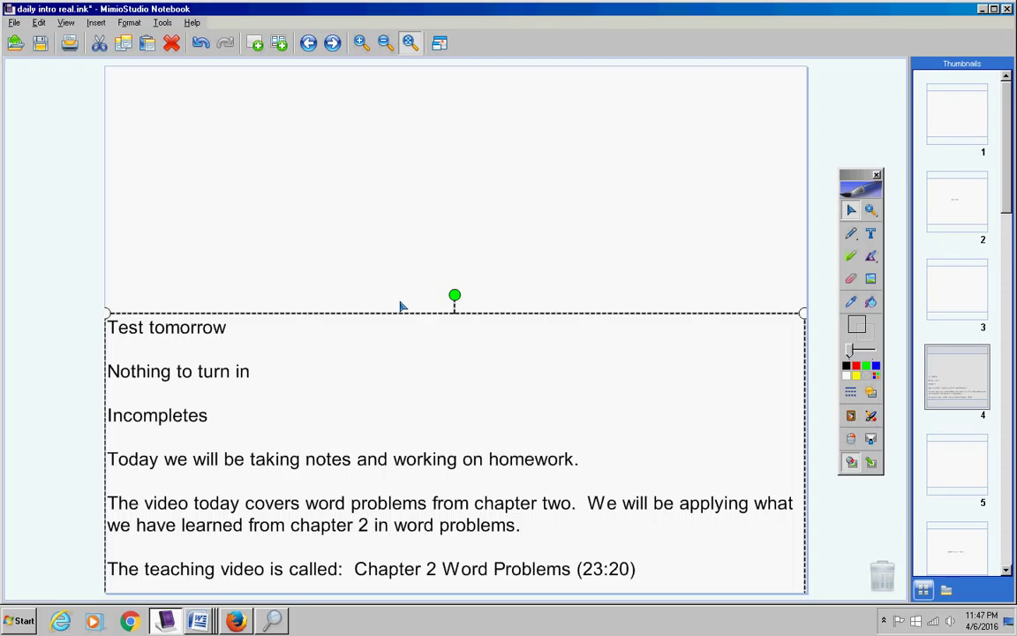
key(Up)
key(Up)
key(Up)
key(Up)
key(Up)
key(Up)
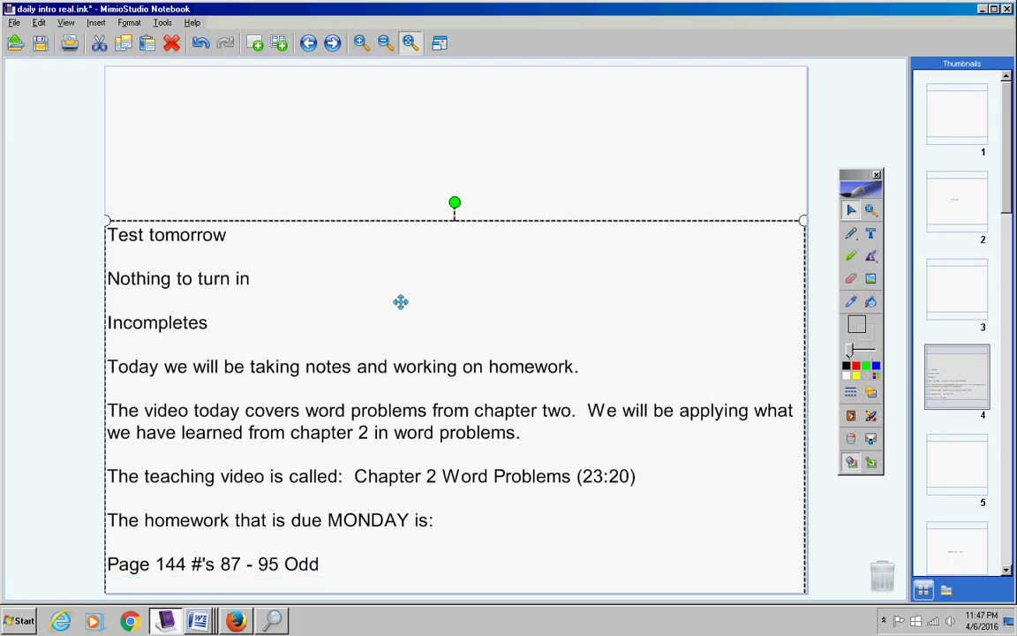
key(Up)
key(Up)
key(Up)
key(Up)
key(Up)
key(Up)
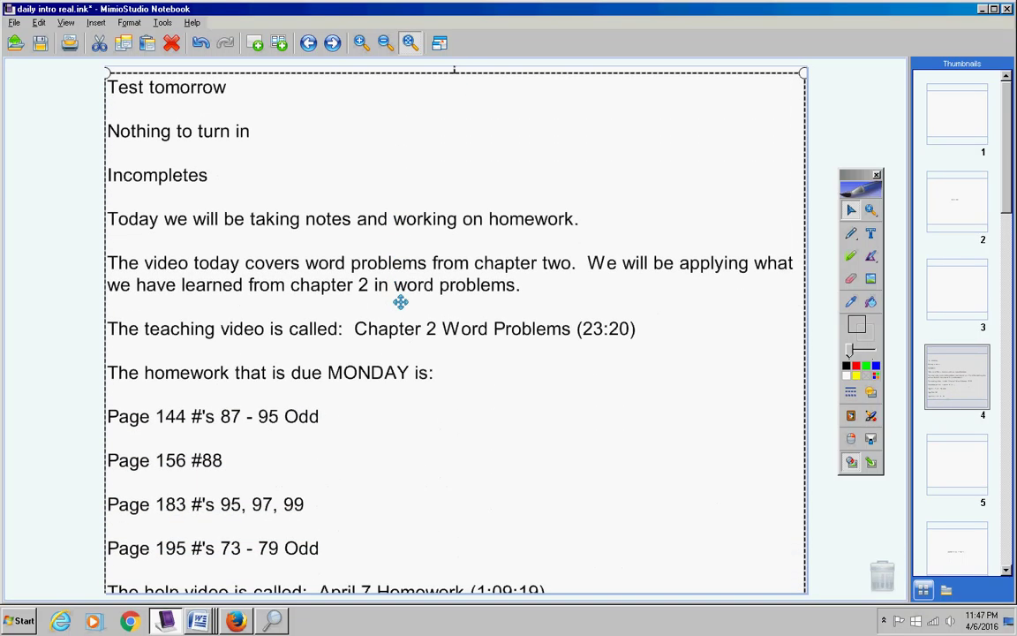
key(Up)
key(Up)
key(Up)
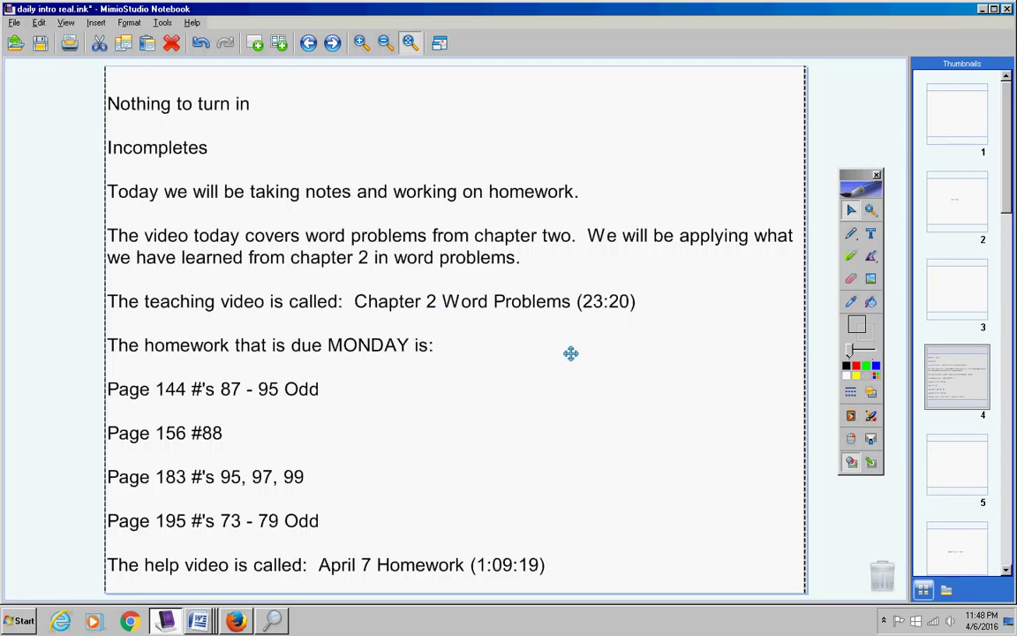
key(p)
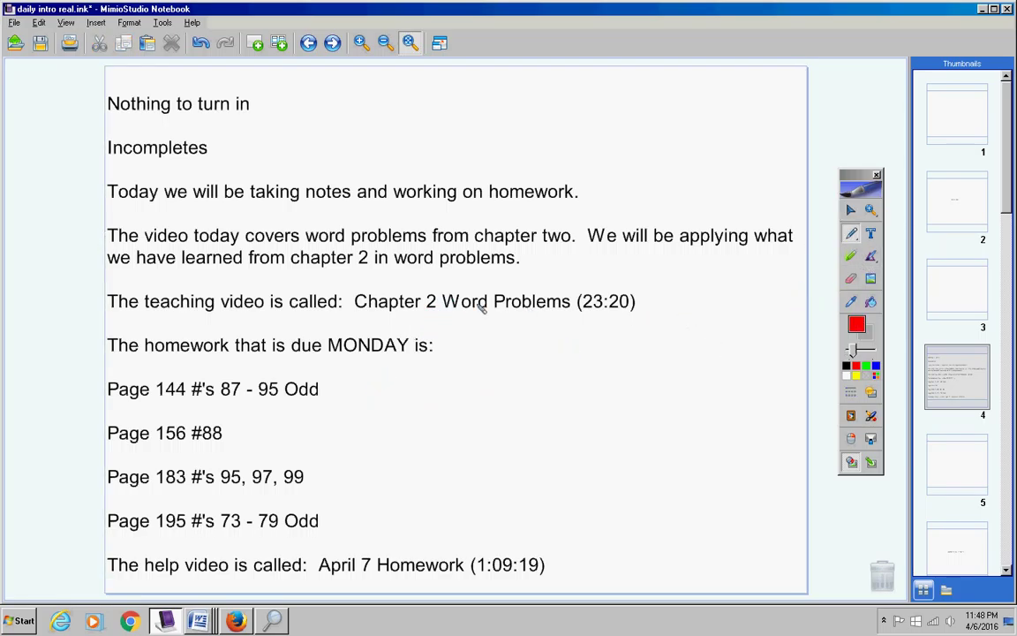
mouse_move(525, 279)
mouse_down()
mouse_move(340, 282)
mouse_move(380, 325)
mouse_move(687, 320)
mouse_move(492, 281)
mouse_up()
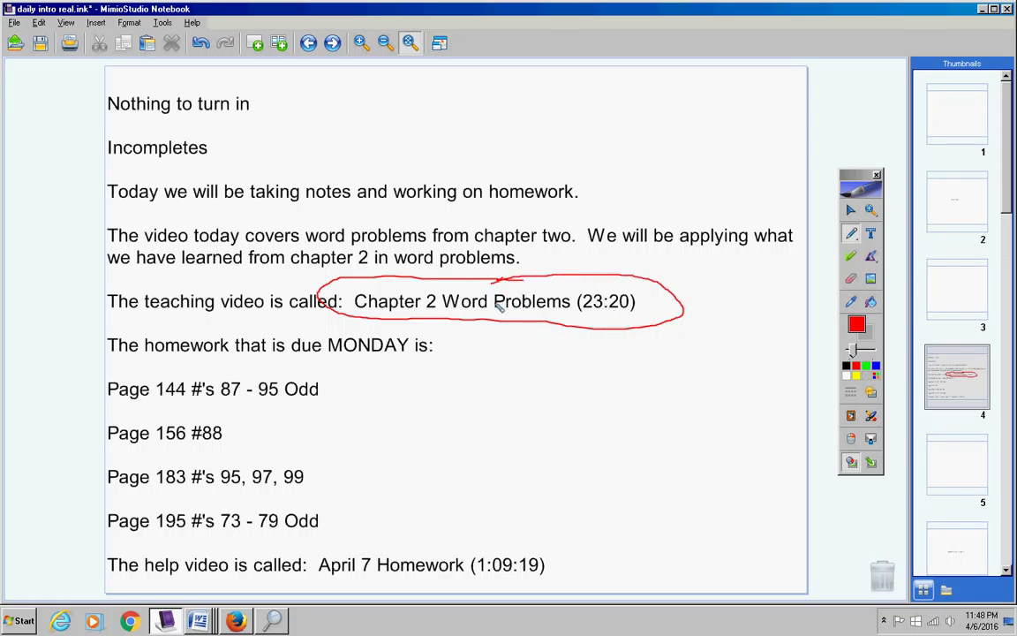
click(201, 41)
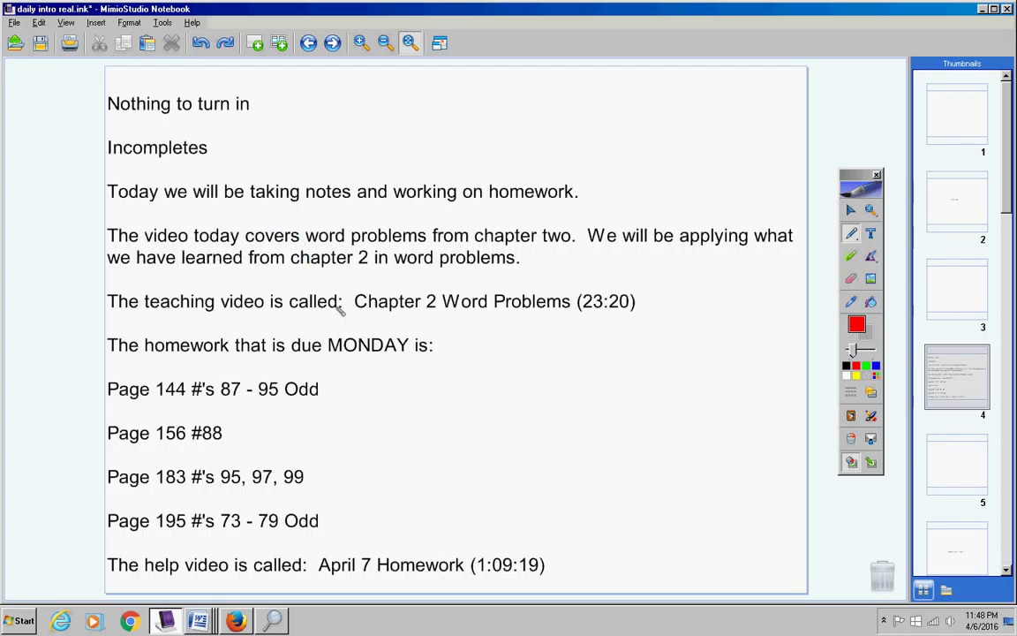
mouse_move(347, 354)
mouse_down()
mouse_move(195, 359)
mouse_move(104, 410)
mouse_up()
mouse_move(106, 523)
mouse_down()
mouse_move(391, 473)
mouse_move(349, 354)
mouse_up()
click(201, 42)
click(871, 233)
Step: Change the homework due day from MONDAY to TUESDAY
click(360, 346)
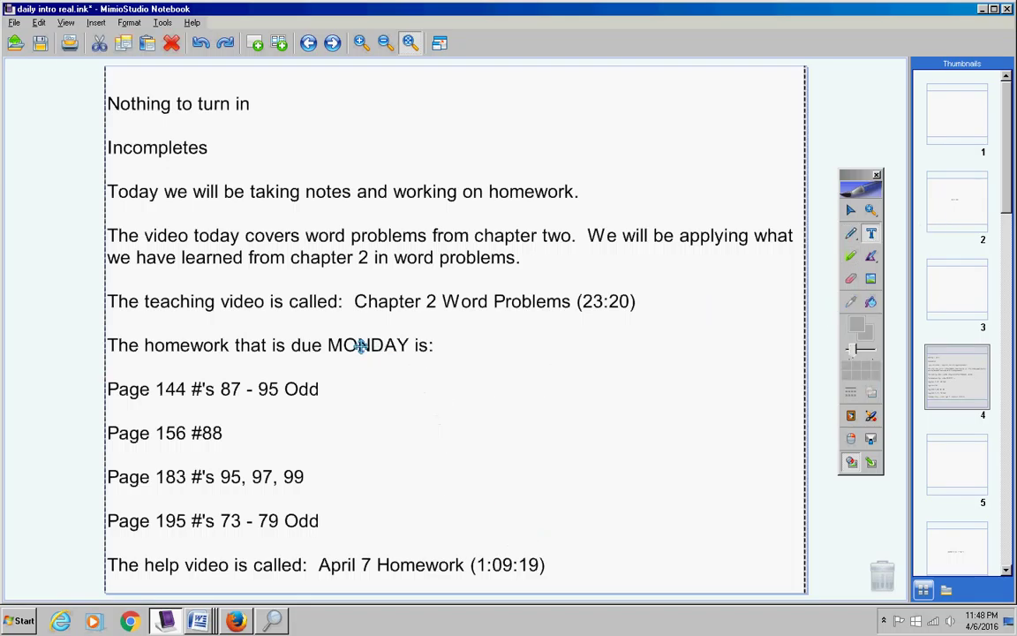
drag(319, 344, 401, 345)
text(T)
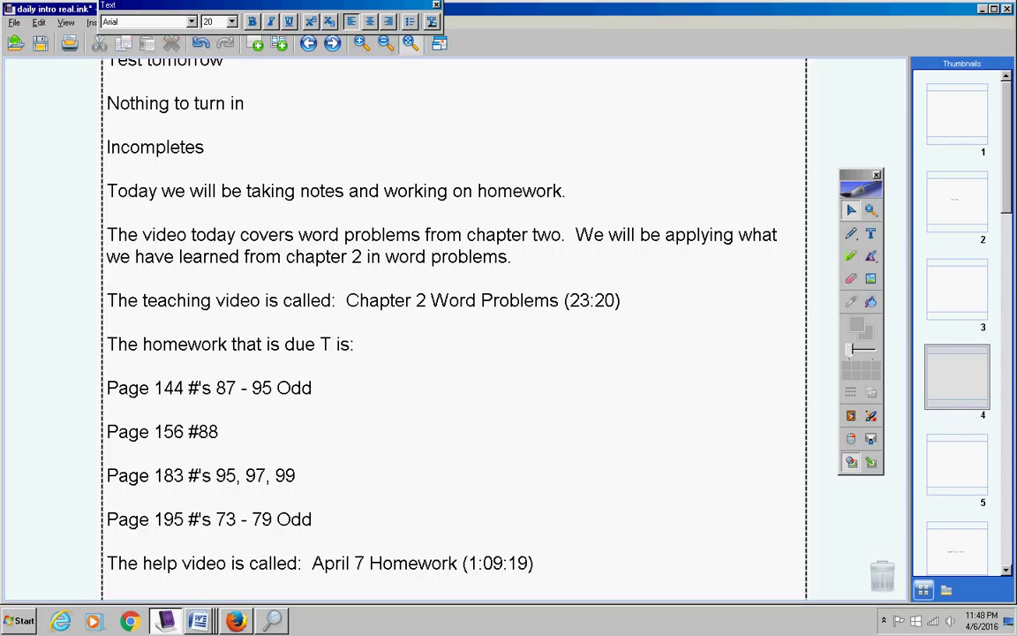
text(UESDA)
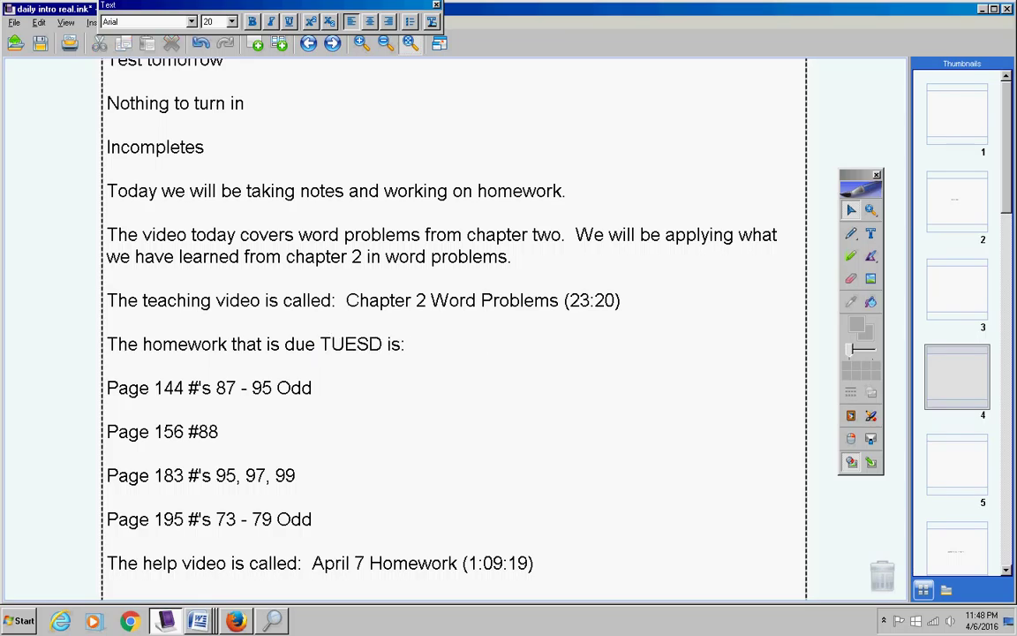
text(Y)
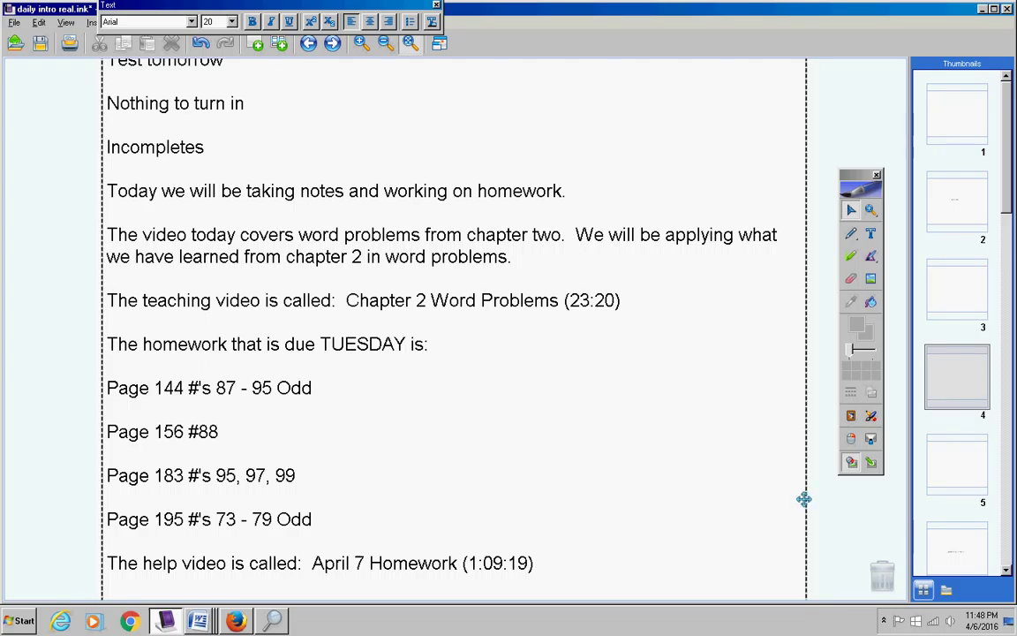
key(alt+f)
click(739, 497)
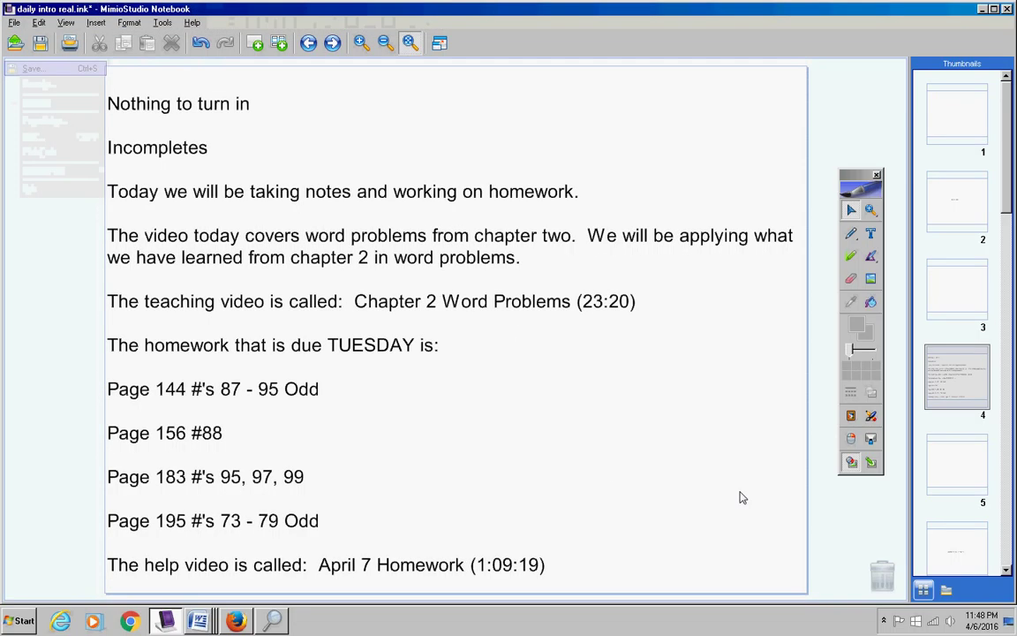
Step: Scroll the announcements box up to reveal lines through 'Here are the stats for quiz #12'
click(416, 344)
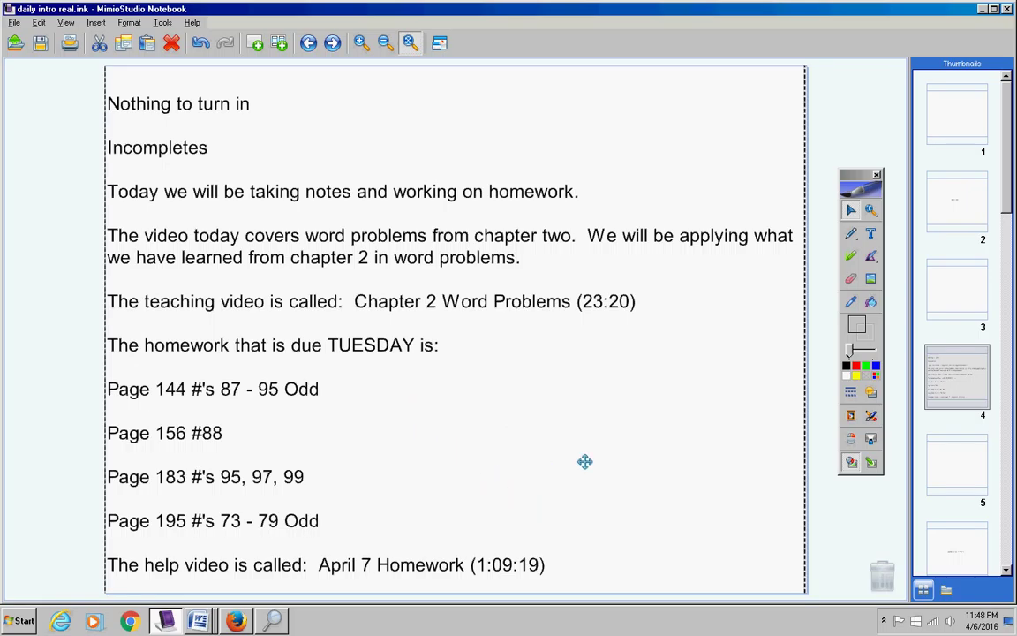
scroll(585, 461, down, 2)
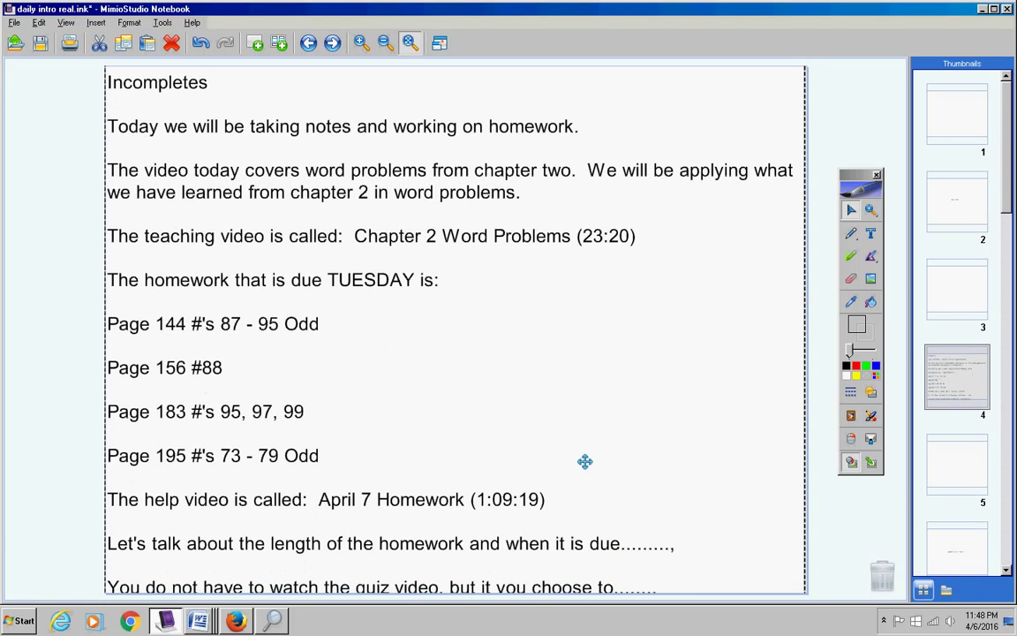
scroll(584, 461, down, 1)
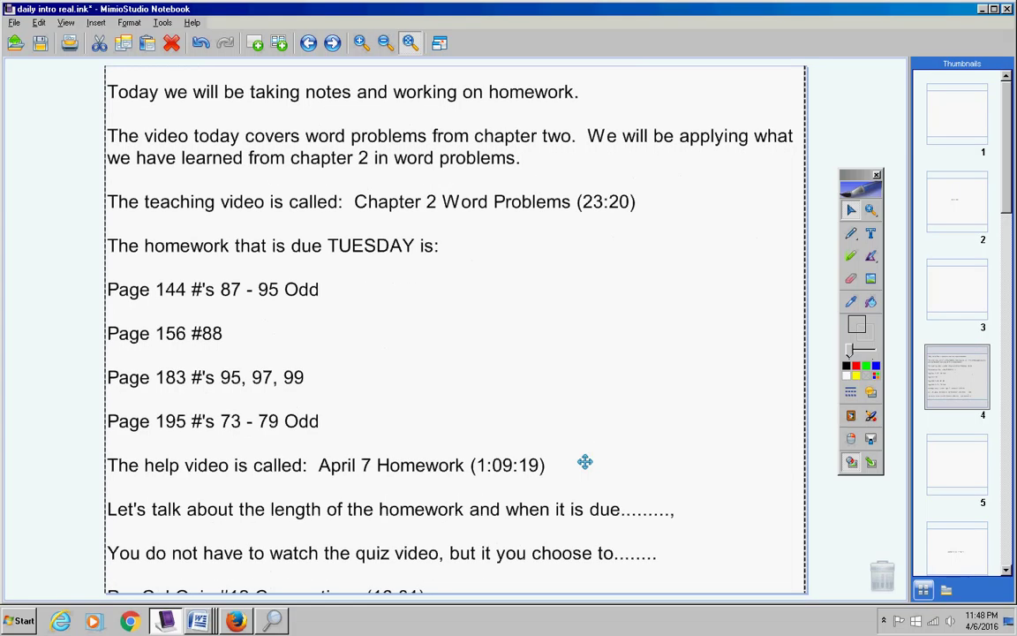
scroll(585, 461, down, 1)
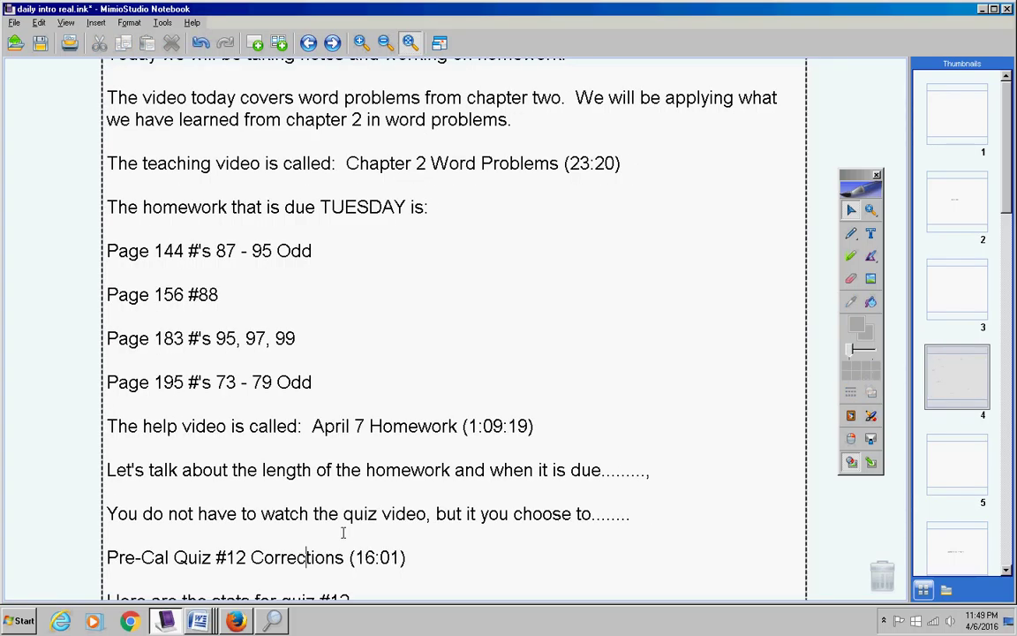
click(42, 424)
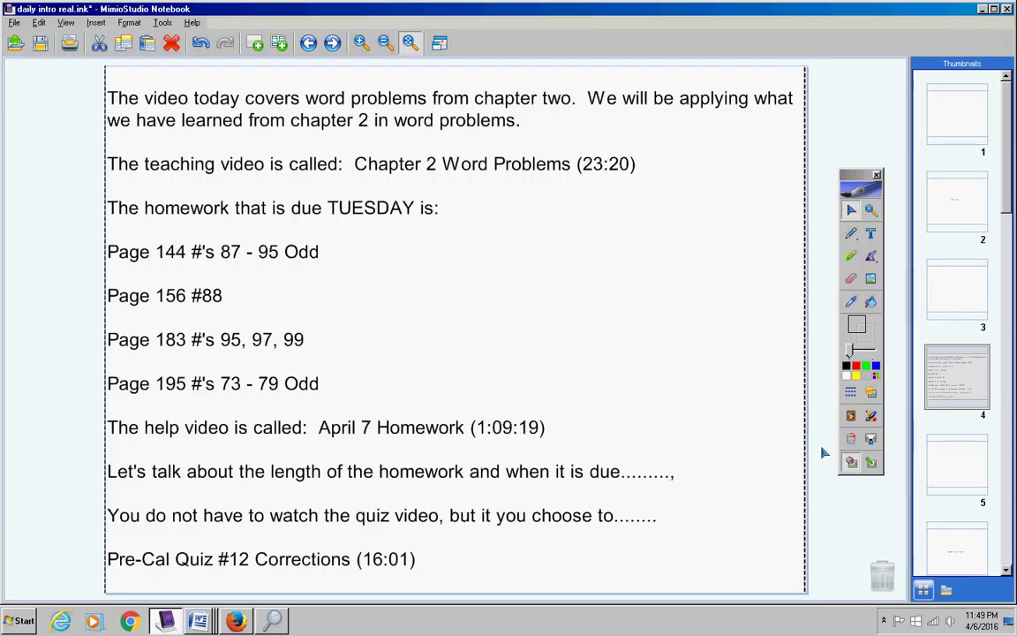
Step: Scroll the announcements box higher so the closing 'Have a great day' lines fit
scroll(821, 453, down, 1)
scroll(821, 453, down, 1)
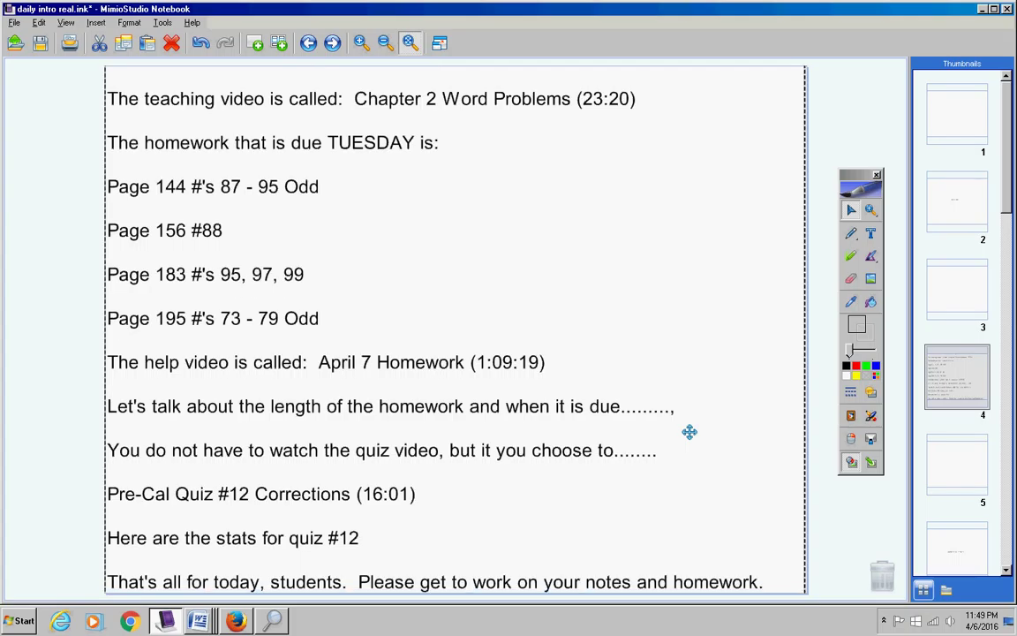
scroll(689, 432, down, 1)
scroll(690, 432, down, 1)
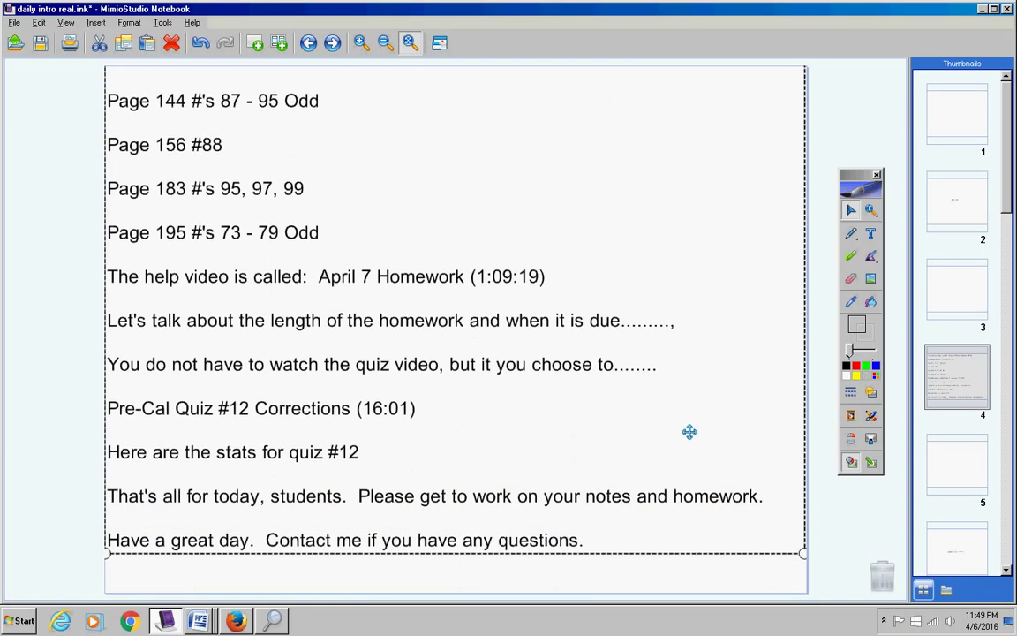
scroll(690, 432, down, 1)
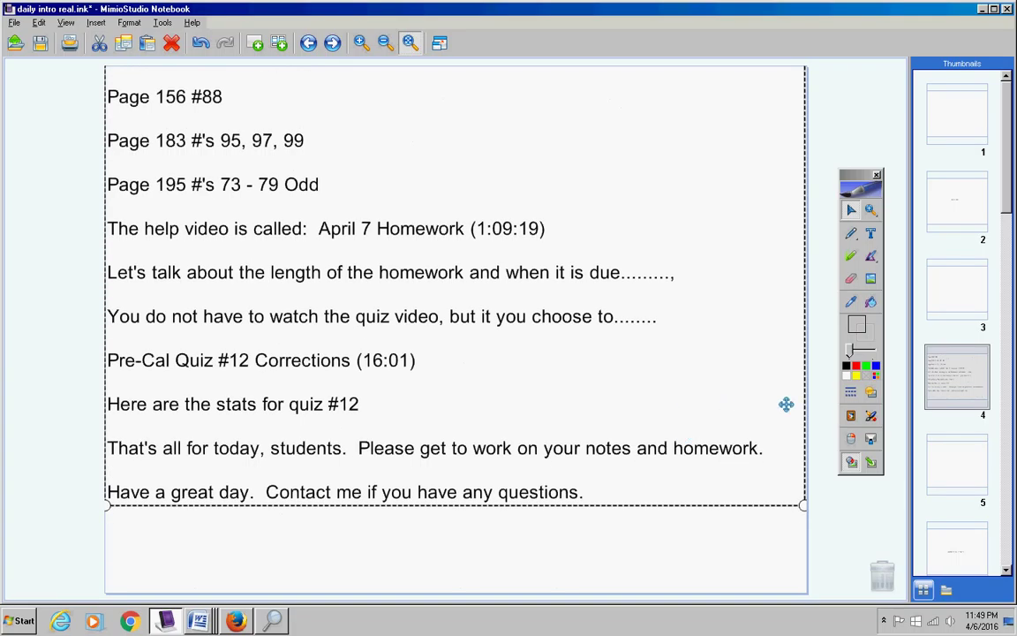
click(872, 418)
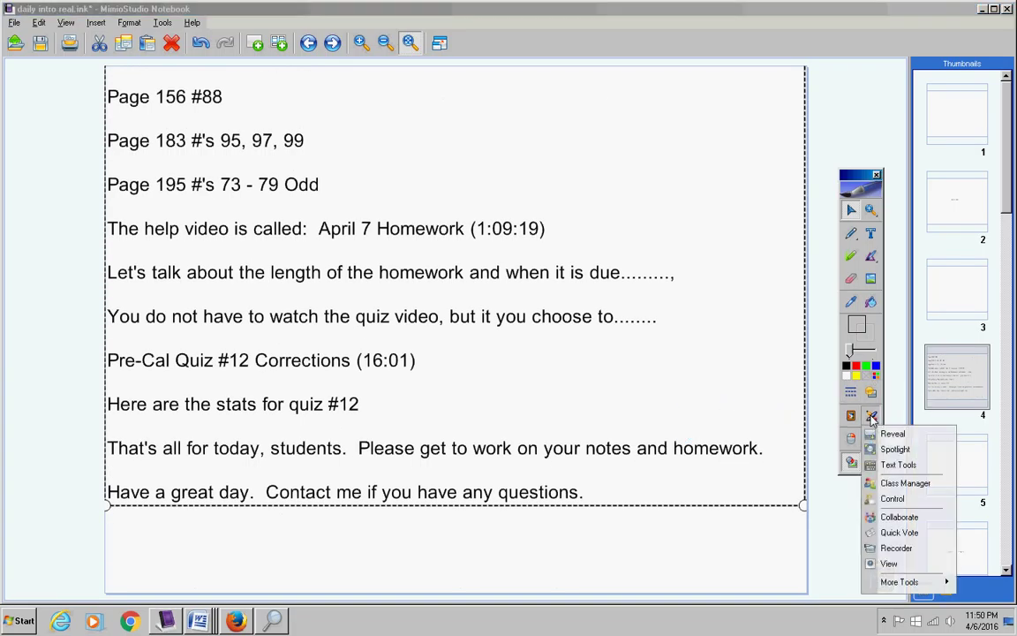